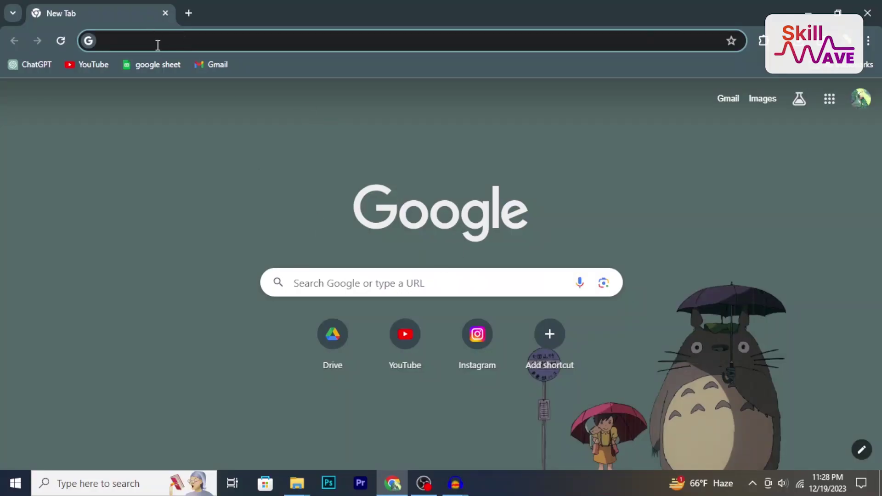
Step: Search the web for "audacity" and open the official Audacity website from the results
{"action": "type", "text": "auda"}
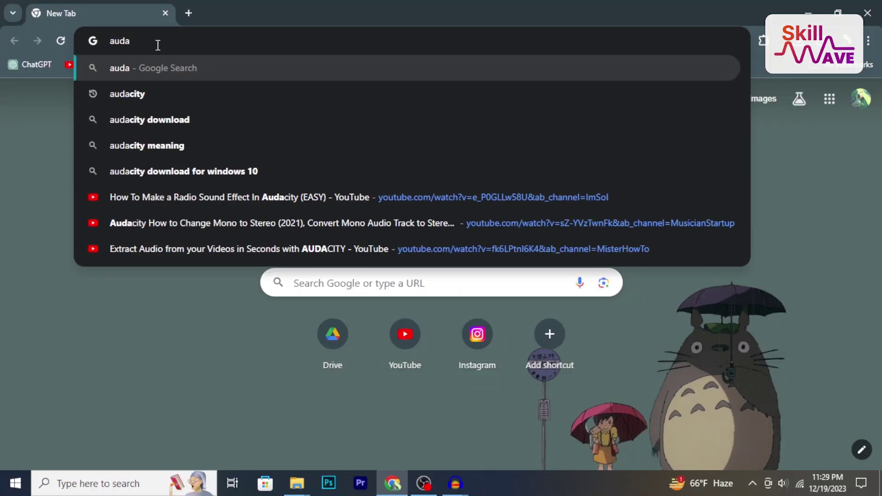
{"action": "type", "text": "c"}
{"action": "key", "text": "Return"}
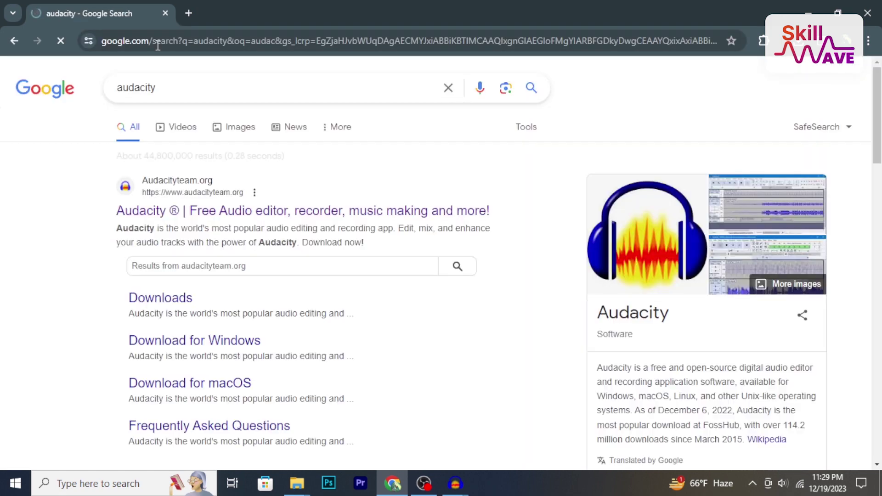
{"action": "left_click", "coordinate": [219, 209]}
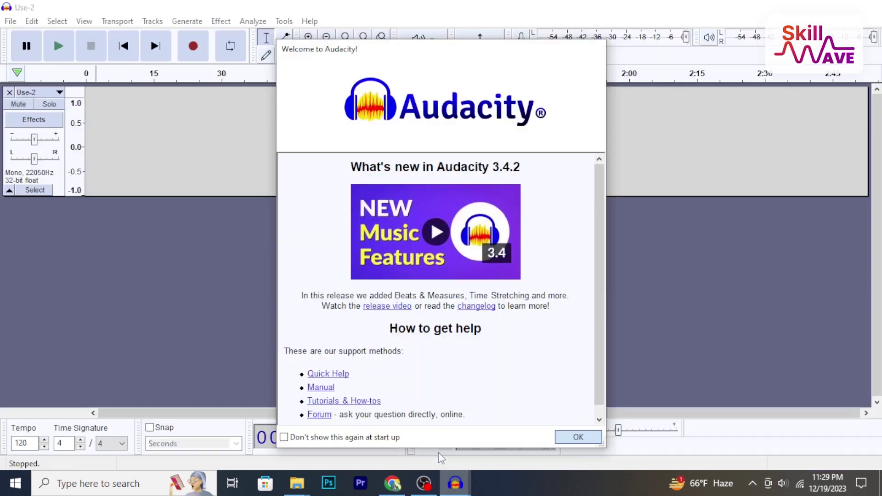
Step: In Audacity, dismiss the welcome window and import the audio file "Flower Face - Angela (Lyrics)"
{"action": "key", "text": "Return"}
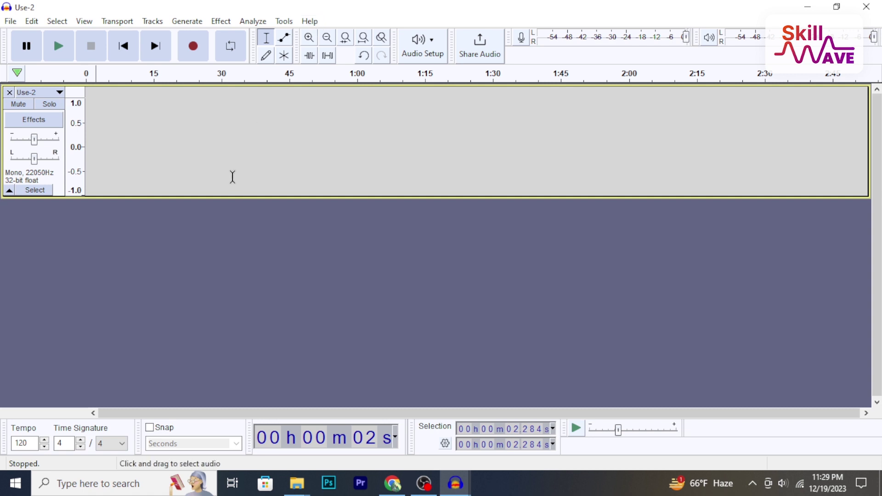
{"action": "left_click", "coordinate": [10, 21]}
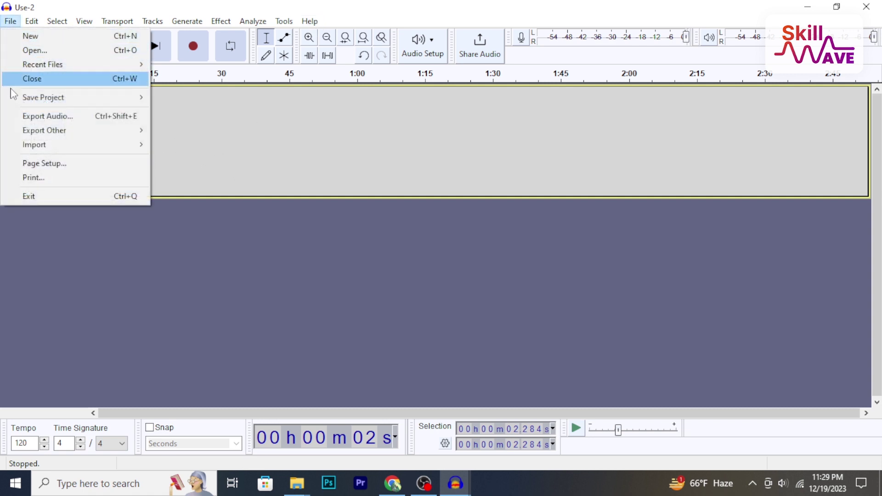
{"action": "mouse_move", "coordinate": [37, 140]}
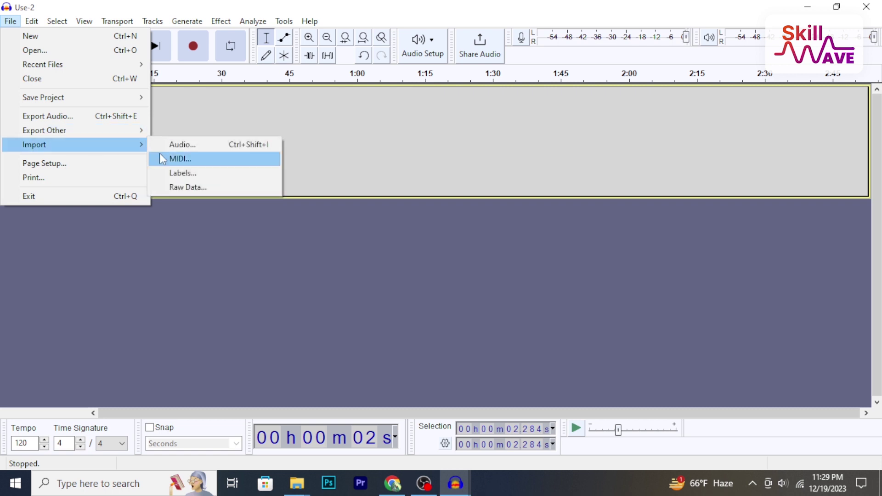
{"action": "left_click", "coordinate": [179, 144]}
{"action": "left_click", "coordinate": [146, 63]}
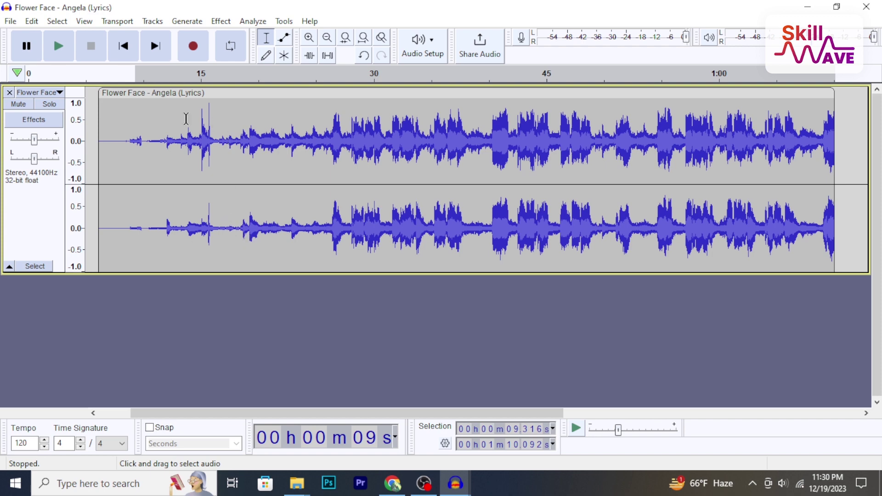
Step: Delete the section of the track from about 8.2 s to about 16.7 s
{"action": "left_click_drag", "start_coordinate": [220, 121], "coordinate": [122, 133]}
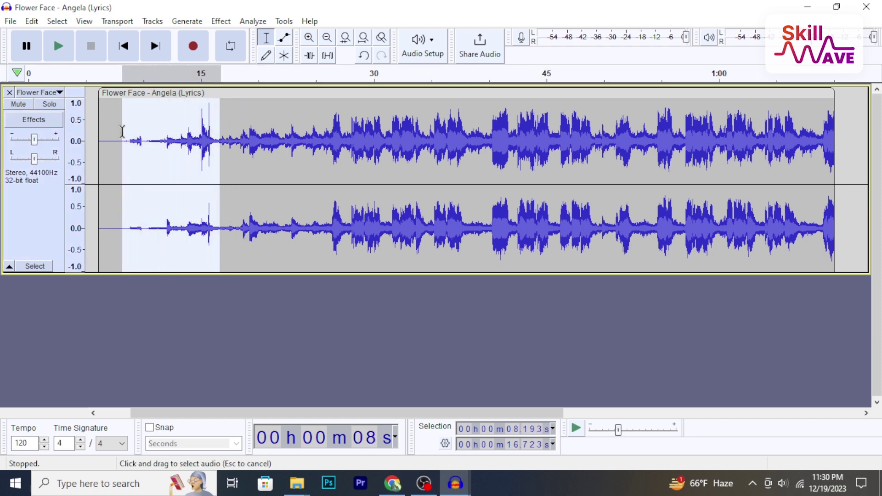
{"action": "left_click", "coordinate": [266, 40]}
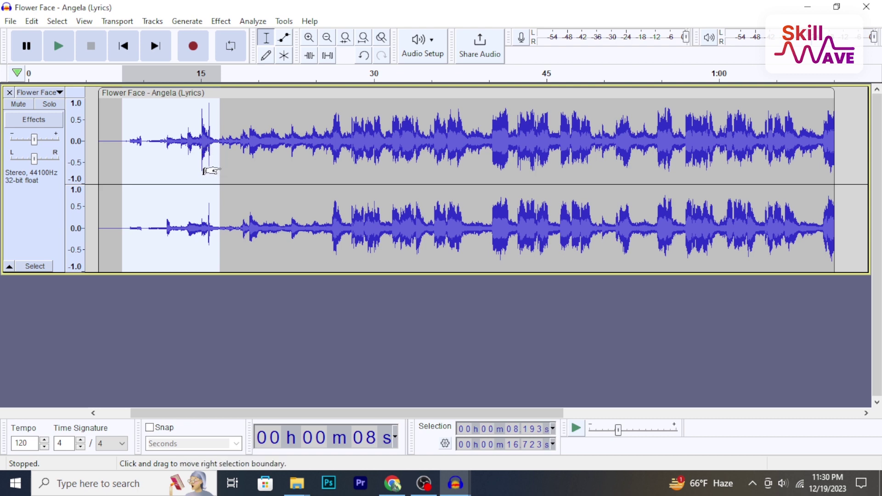
{"action": "key", "text": "Delete"}
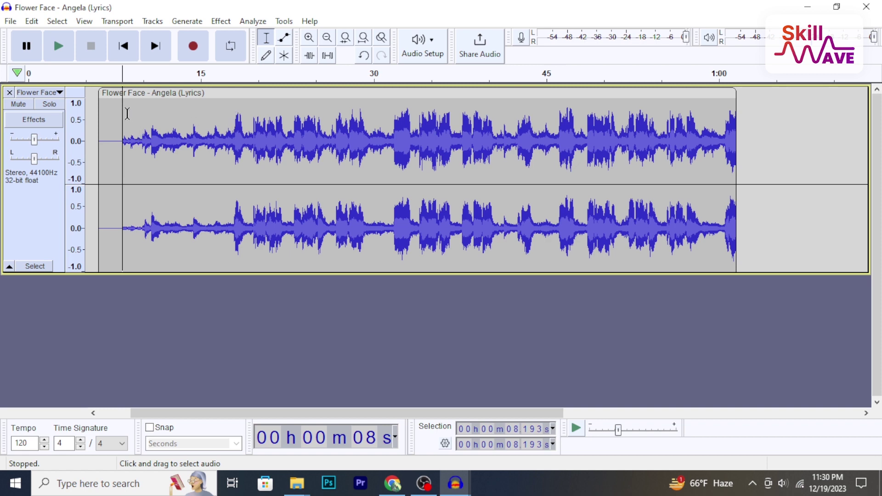
Step: Split the clip at about 15.4 s and shift the second part slightly later, leaving a small gap
{"action": "left_click", "coordinate": [205, 123]}
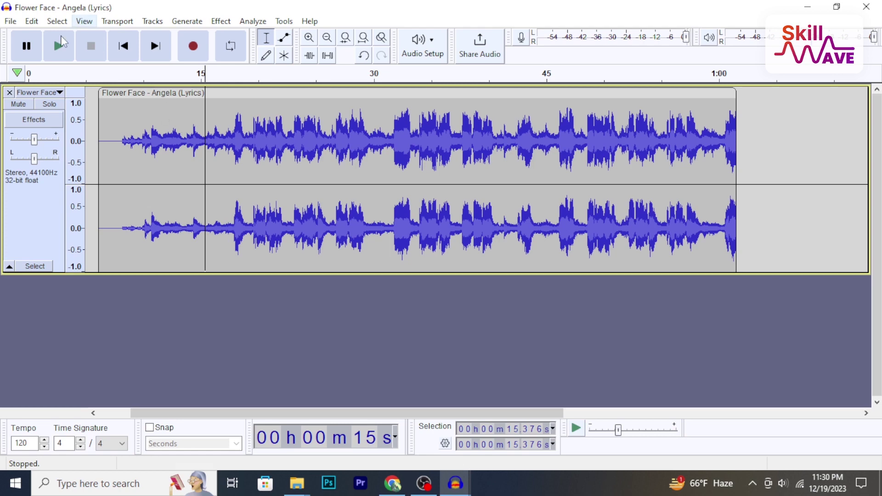
{"action": "left_click", "coordinate": [30, 23]}
{"action": "mouse_move", "coordinate": [62, 165]}
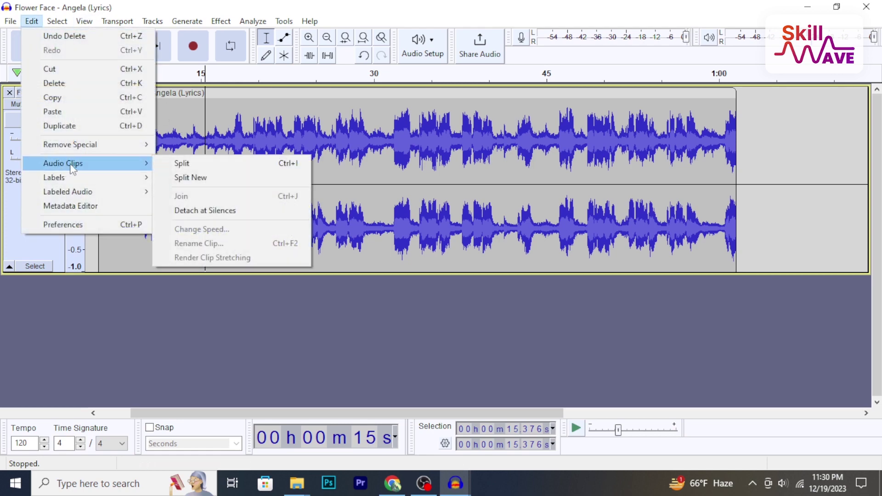
{"action": "left_click", "coordinate": [182, 164]}
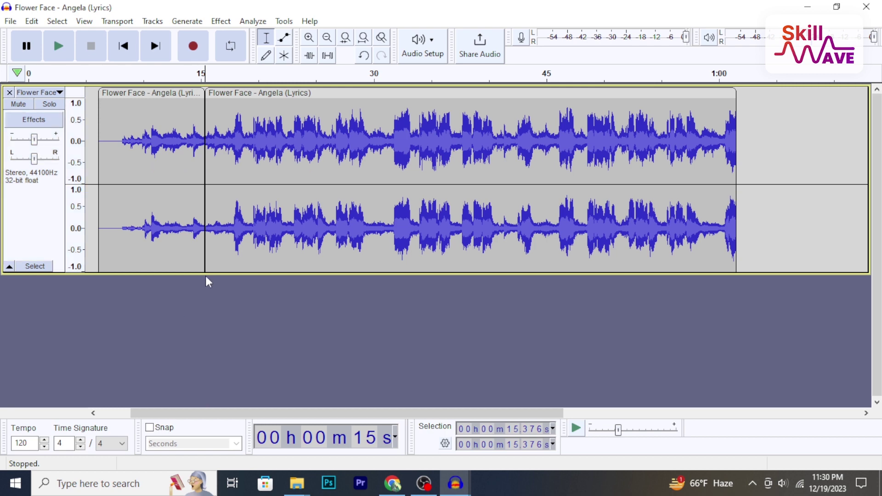
{"action": "mouse_move", "coordinate": [231, 95]}
{"action": "left_mouse_down"}
{"action": "mouse_move", "coordinate": [261, 96]}
{"action": "mouse_move", "coordinate": [247, 97]}
{"action": "left_mouse_up"}
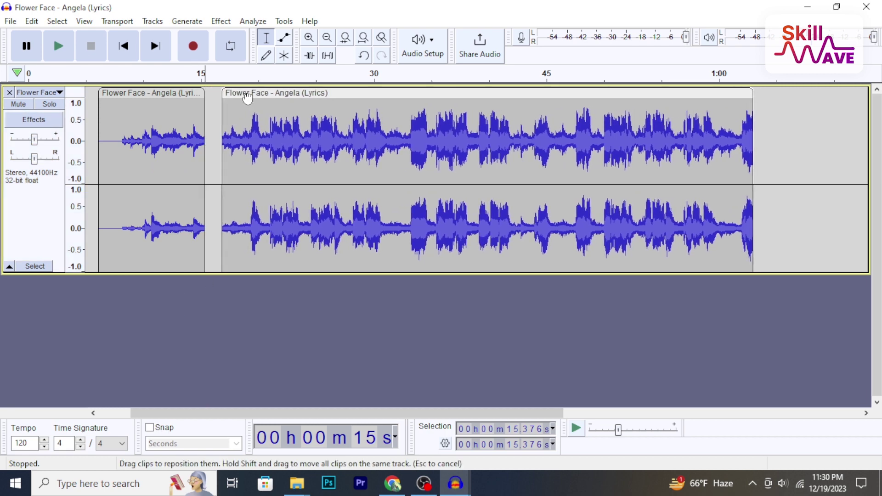
Step: Paste a copy of the first clip at about 1:08 on the same track and move the long clip back against the first one
{"action": "left_click", "coordinate": [147, 93]}
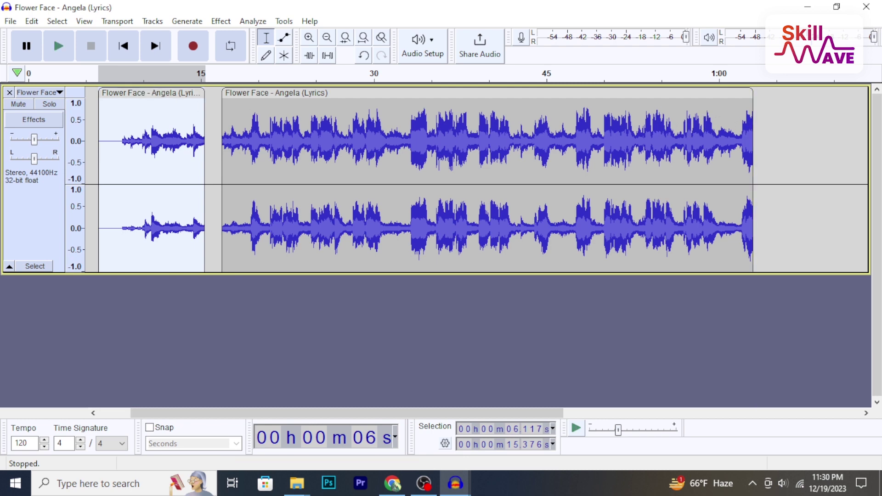
{"action": "left_click", "coordinate": [811, 137]}
{"action": "key", "text": "ctrl+v"}
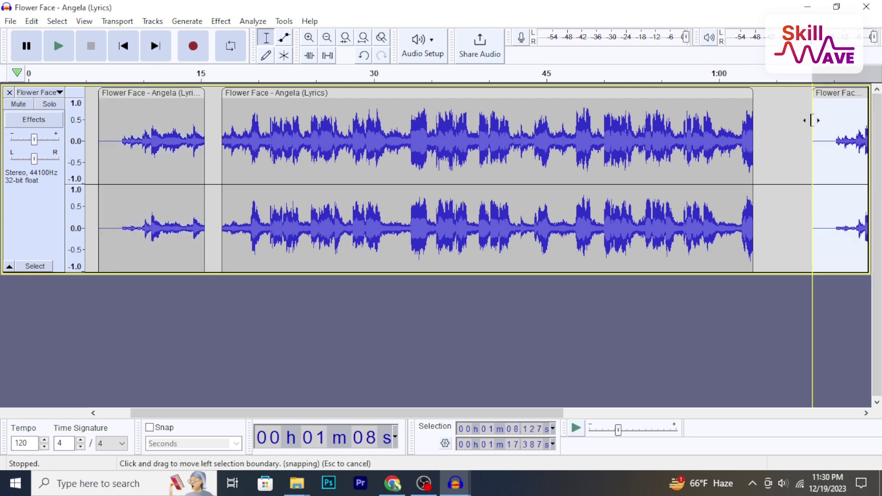
{"action": "left_click_drag", "start_coordinate": [348, 95], "coordinate": [330, 94]}
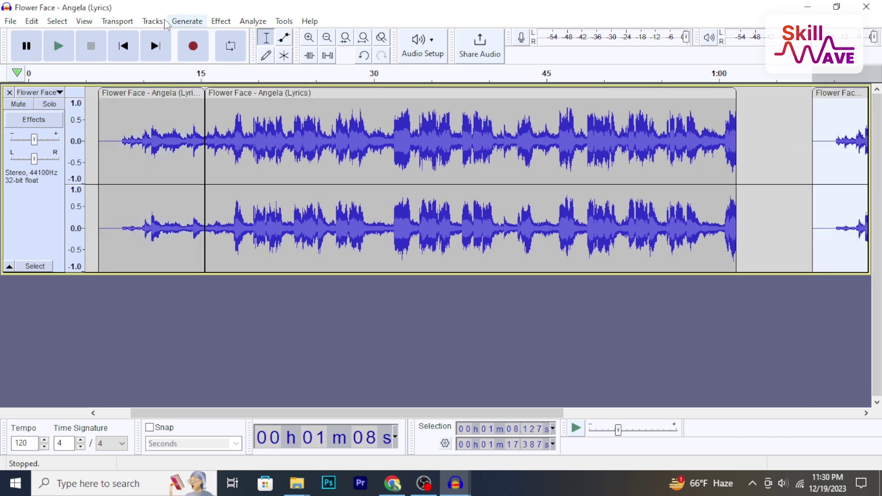
Step: Examine the pasted clip's waveform at several zoom levels, zooming in closely and back out
{"action": "left_click", "coordinate": [84, 22]}
{"action": "mouse_move", "coordinate": [123, 39]}
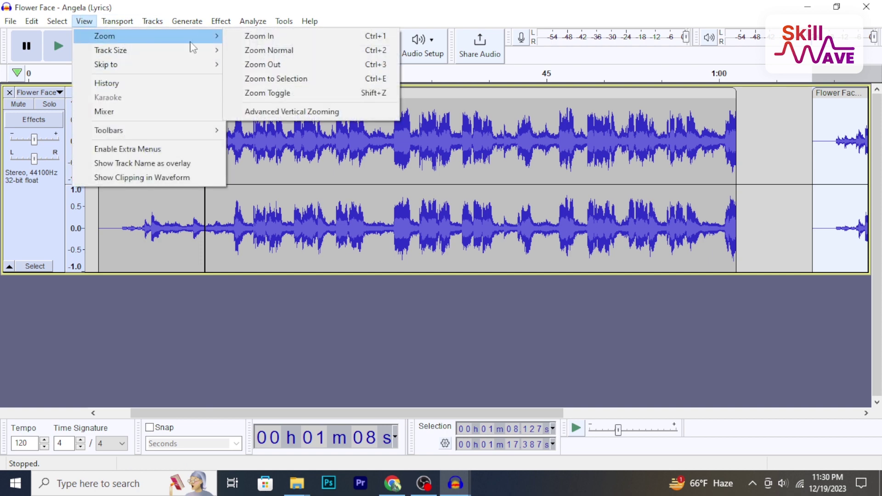
{"action": "left_click", "coordinate": [261, 37]}
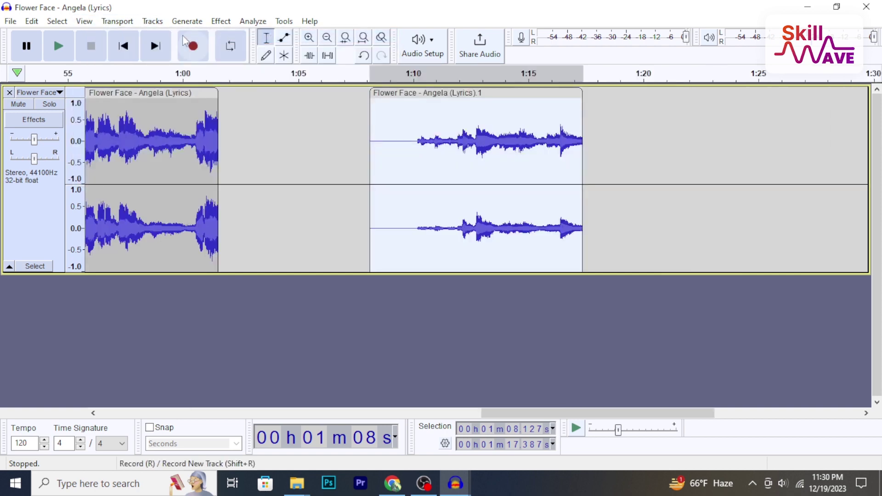
{"action": "left_click", "coordinate": [78, 23]}
{"action": "mouse_move", "coordinate": [124, 35]}
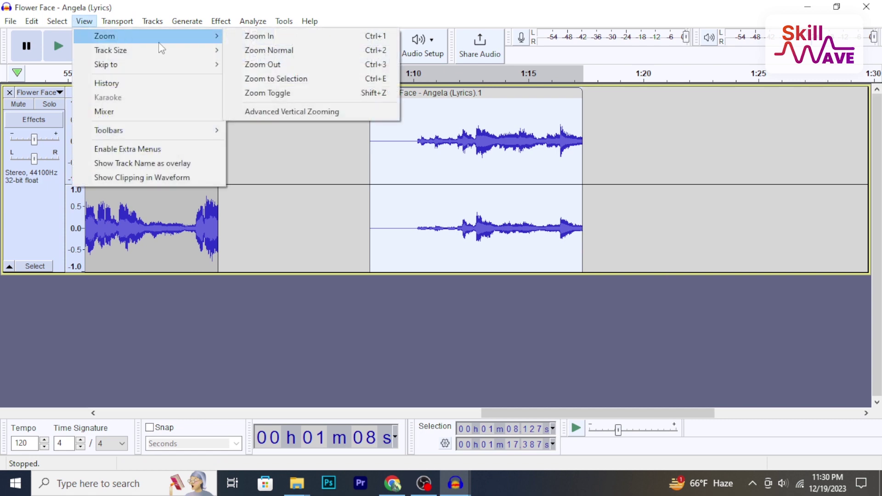
{"action": "left_click", "coordinate": [257, 35]}
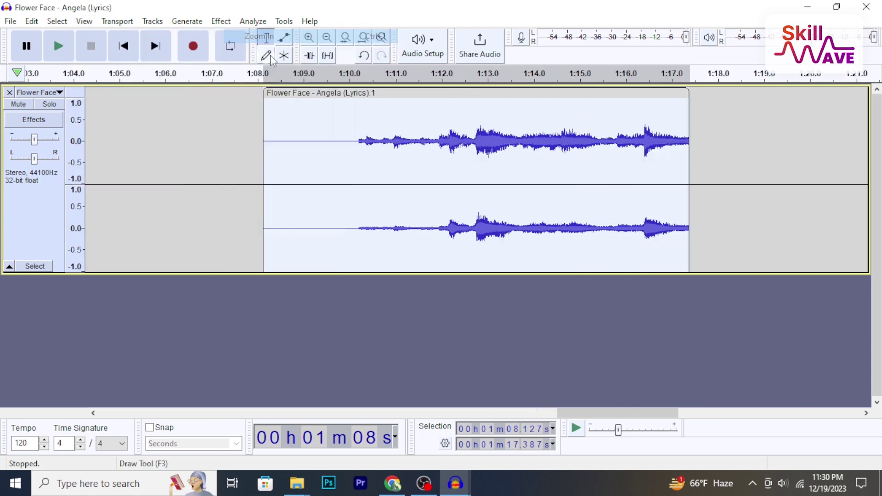
{"action": "double_click", "coordinate": [308, 38]}
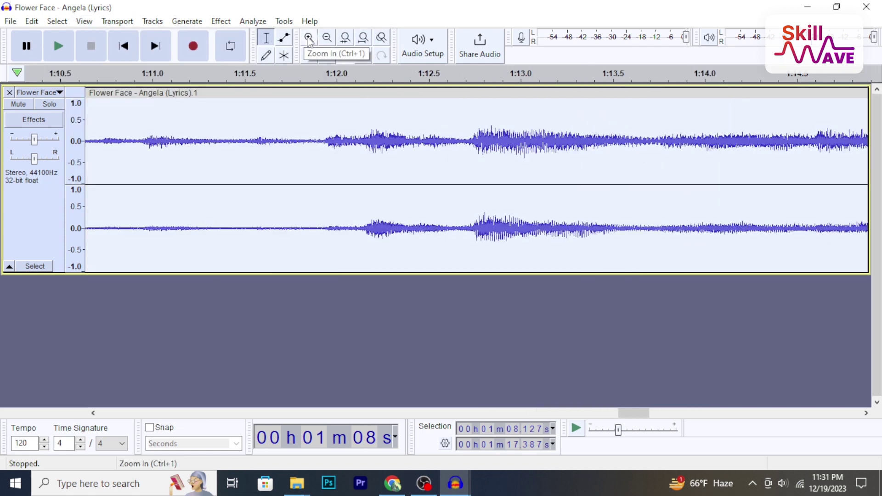
{"action": "double_click", "coordinate": [331, 39]}
{"action": "left_click", "coordinate": [330, 39]}
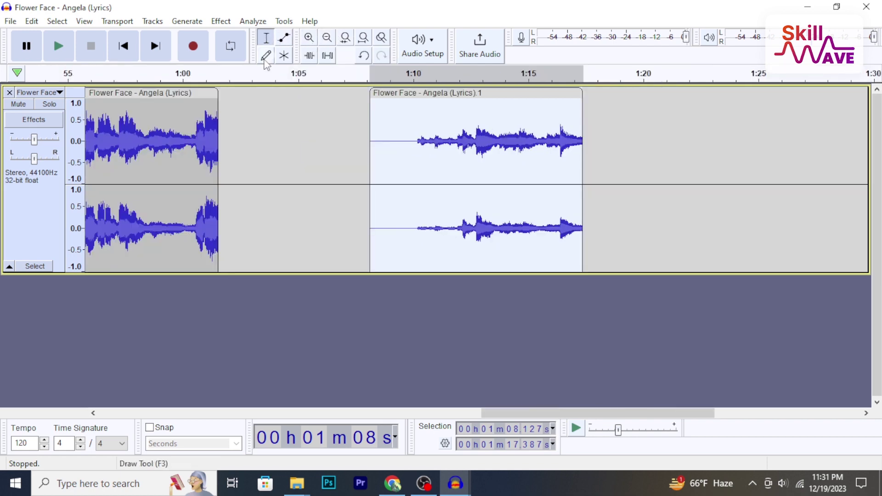
Step: Switch to the Multi-Tool and apply the Normalize effect to the pasted clip
{"action": "left_click", "coordinate": [284, 56]}
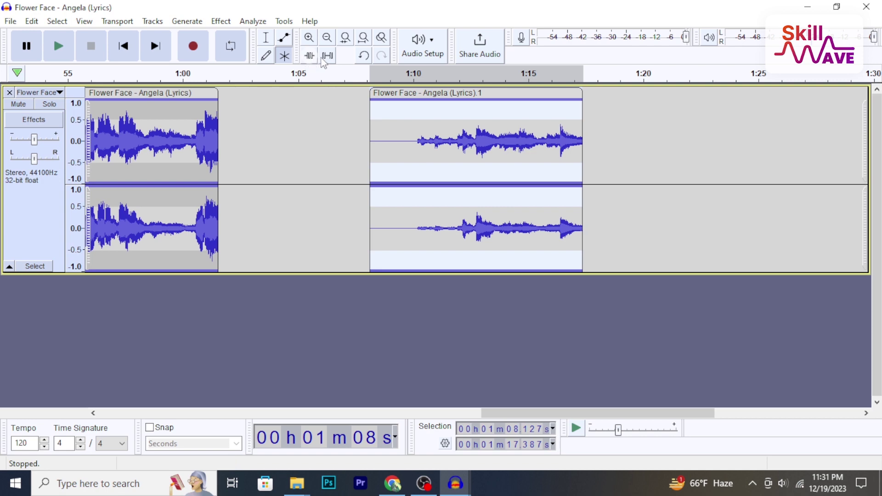
{"action": "left_click", "coordinate": [221, 21]}
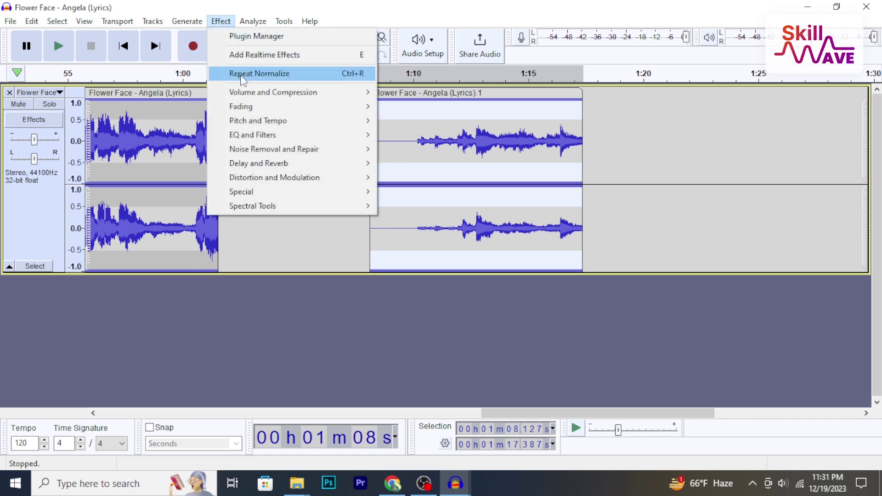
{"action": "mouse_move", "coordinate": [275, 148]}
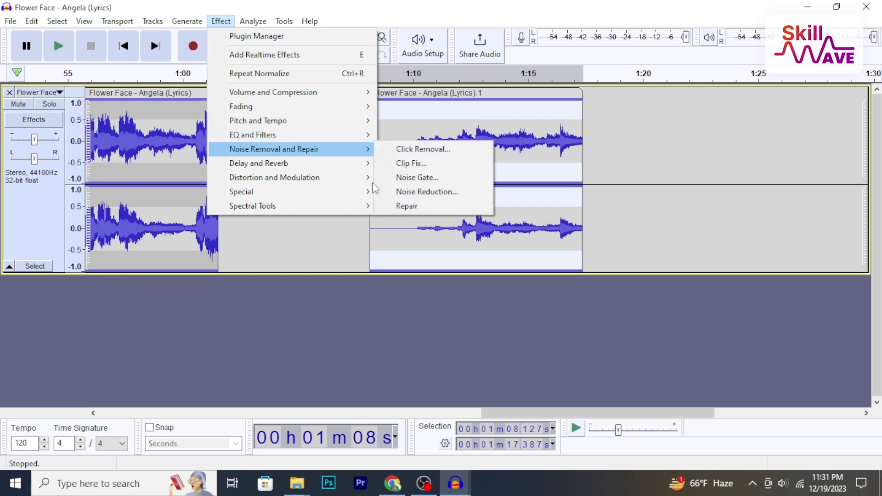
{"action": "mouse_move", "coordinate": [337, 169]}
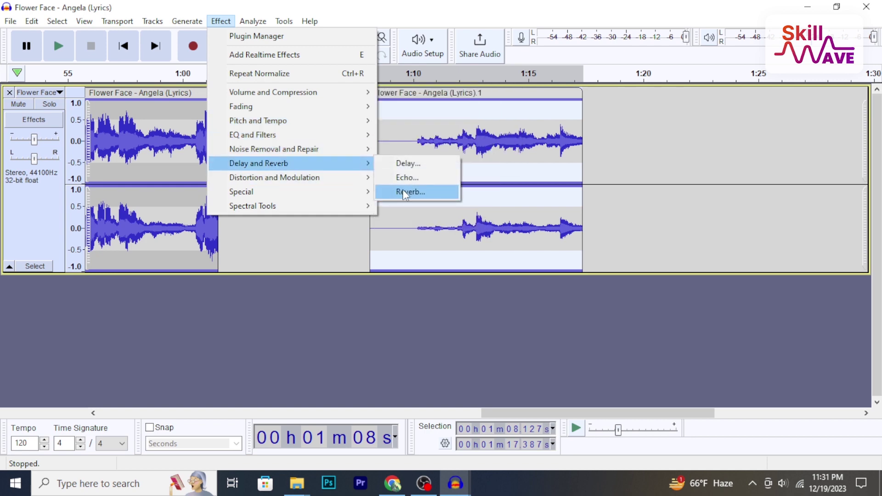
{"action": "mouse_move", "coordinate": [365, 178]}
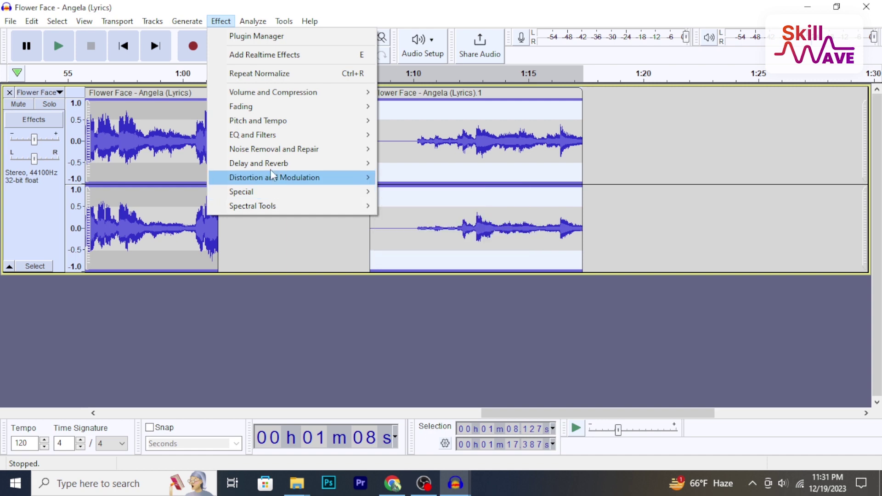
{"action": "mouse_move", "coordinate": [310, 94]}
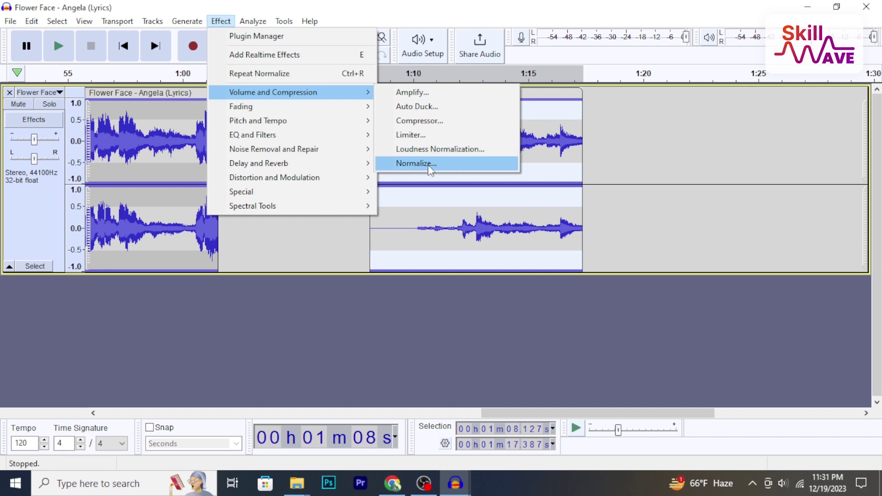
{"action": "left_click", "coordinate": [413, 164]}
{"action": "left_click", "coordinate": [518, 211]}
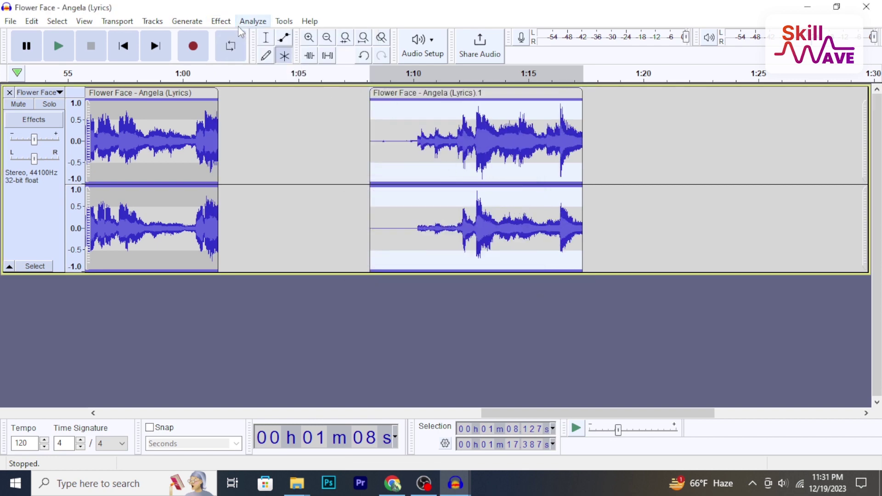
Step: Apply the Amplify effect to the pasted clip with an amplification of -9.6 dB
{"action": "left_click", "coordinate": [223, 21]}
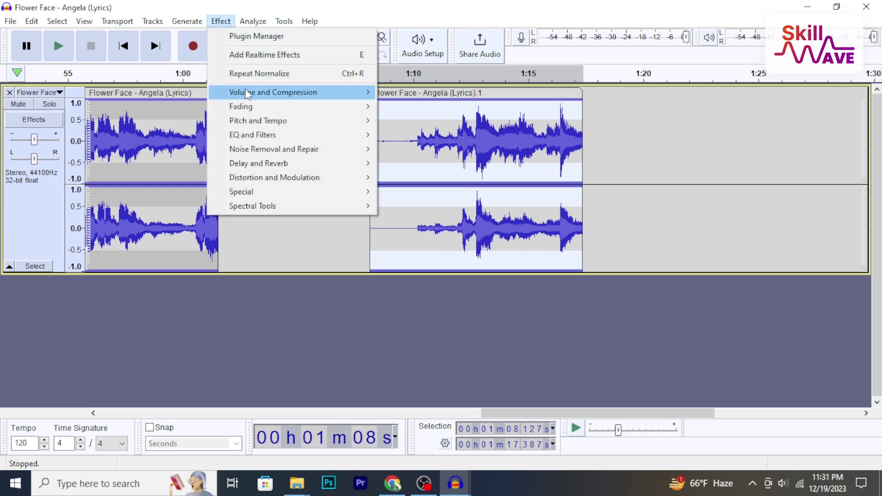
{"action": "mouse_move", "coordinate": [247, 95]}
{"action": "left_click", "coordinate": [424, 93]}
{"action": "left_click_drag", "start_coordinate": [441, 245], "coordinate": [421, 245]}
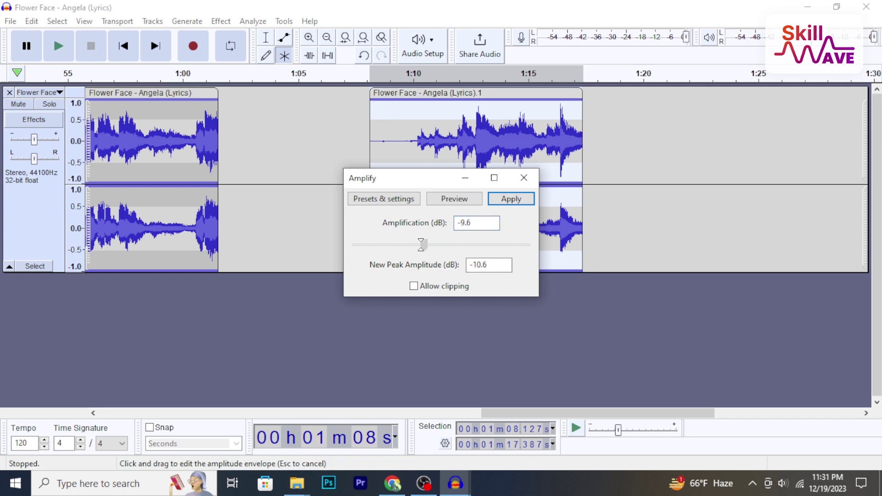
{"action": "left_click", "coordinate": [512, 198]}
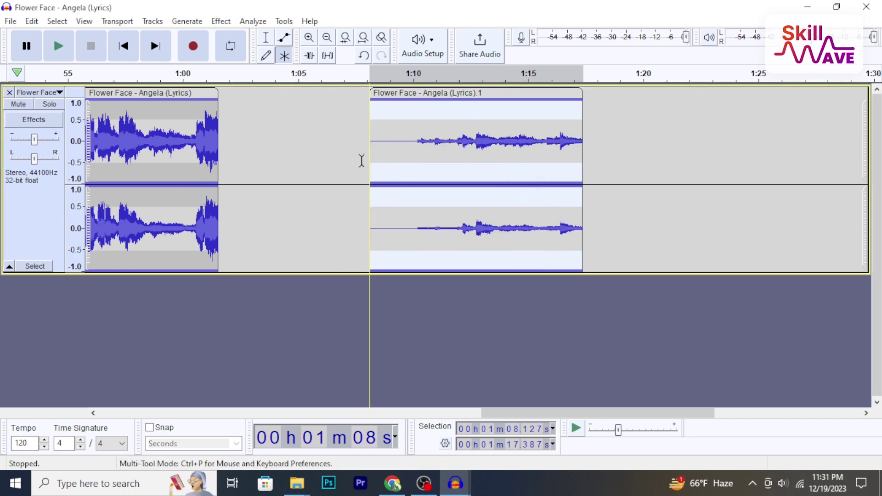
{"action": "left_click", "coordinate": [214, 23]}
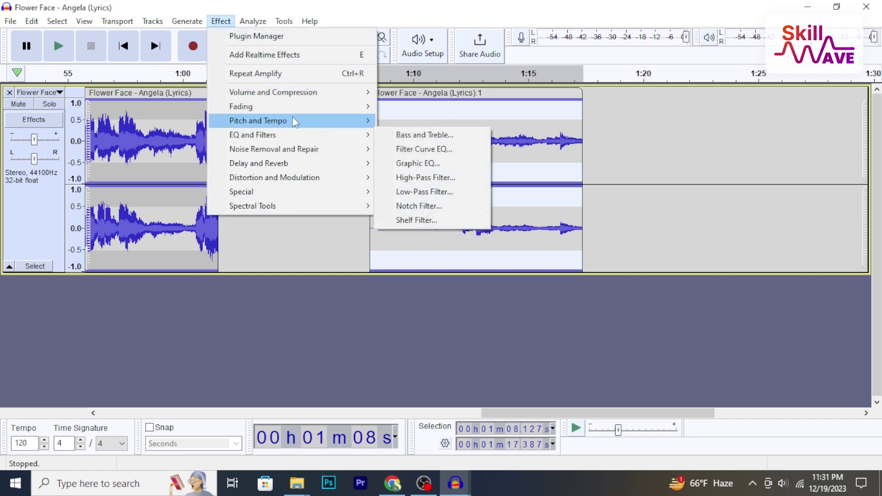
{"action": "mouse_move", "coordinate": [350, 94]}
{"action": "left_click", "coordinate": [426, 120]}
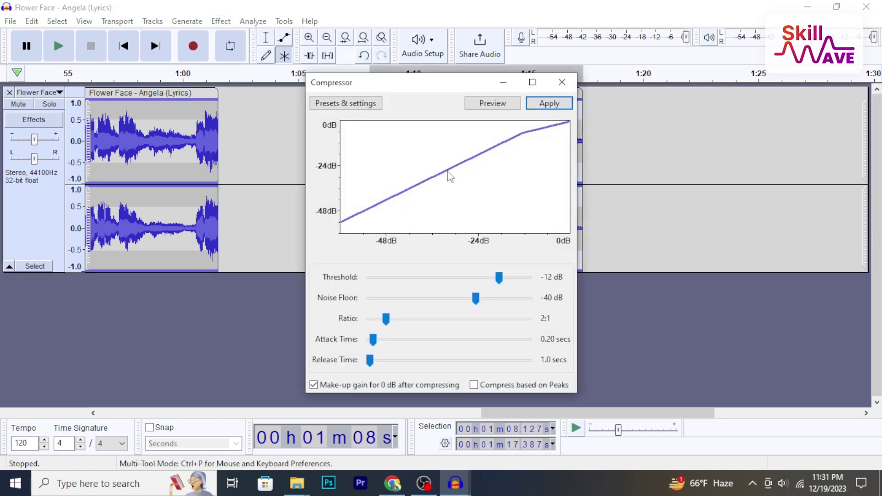
{"action": "left_click_drag", "start_coordinate": [498, 278], "coordinate": [466, 300]}
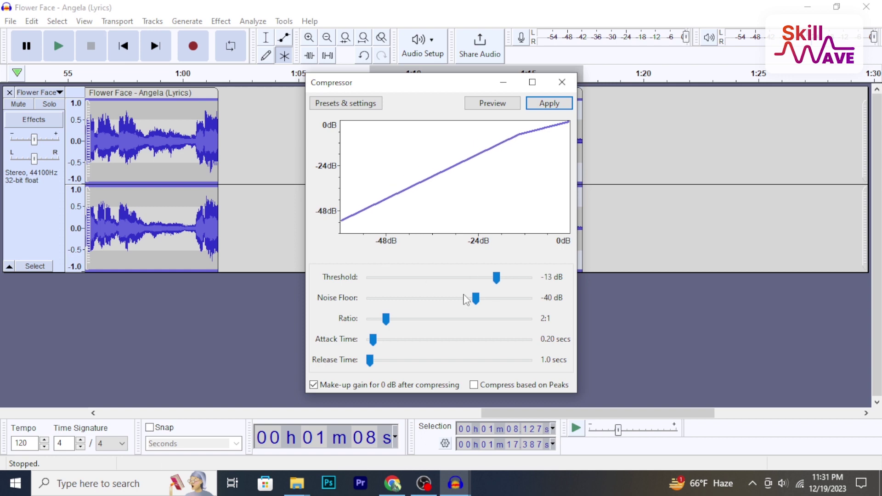
{"action": "left_click", "coordinate": [549, 103]}
Step: Select the beginning of the pasted clip, from about 1:08.5 to 1:11, and apply a Fade In to it
{"action": "left_click", "coordinate": [220, 22]}
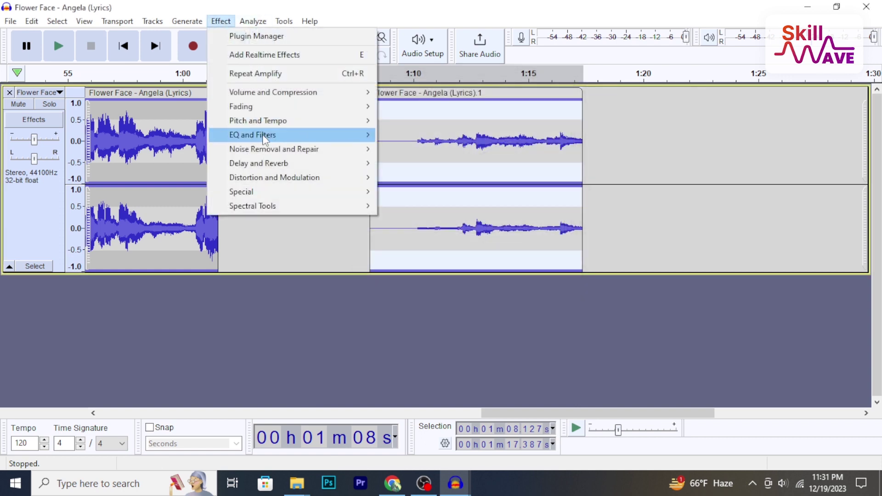
{"action": "left_click", "coordinate": [506, 159]}
{"action": "left_click_drag", "start_coordinate": [436, 148], "coordinate": [378, 147]}
{"action": "left_click", "coordinate": [220, 21]}
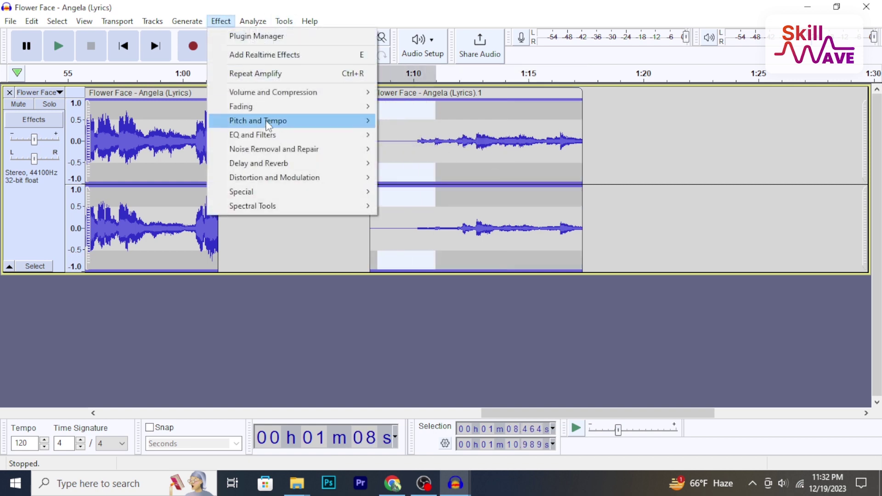
{"action": "mouse_move", "coordinate": [264, 107]}
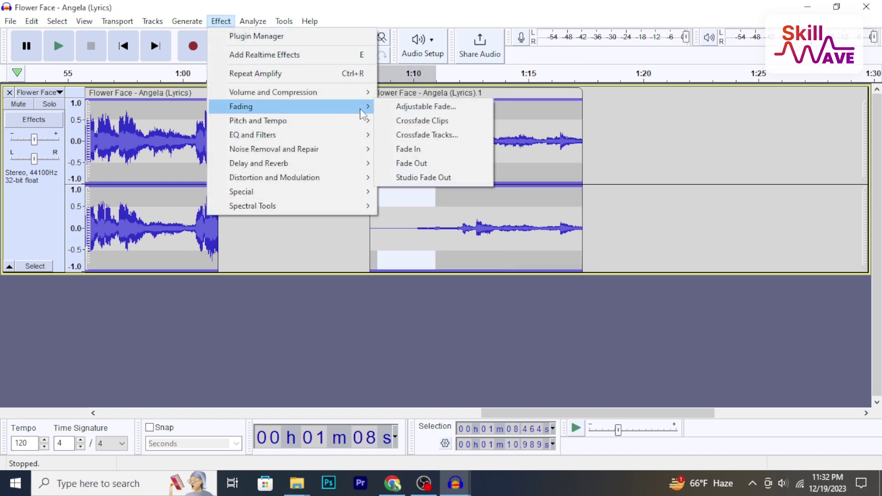
{"action": "left_click", "coordinate": [407, 149]}
Step: Select the end of the pasted clip from about 1:15.3, apply a Fade Out, and clear the selection
{"action": "left_click_drag", "start_coordinate": [533, 124], "coordinate": [582, 138]}
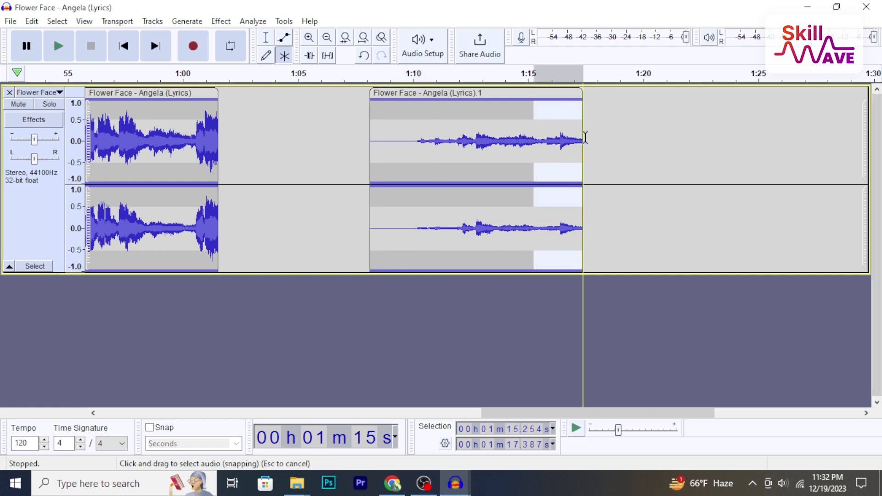
{"action": "left_click", "coordinate": [220, 21]}
{"action": "mouse_move", "coordinate": [261, 128]}
{"action": "mouse_move", "coordinate": [292, 108]}
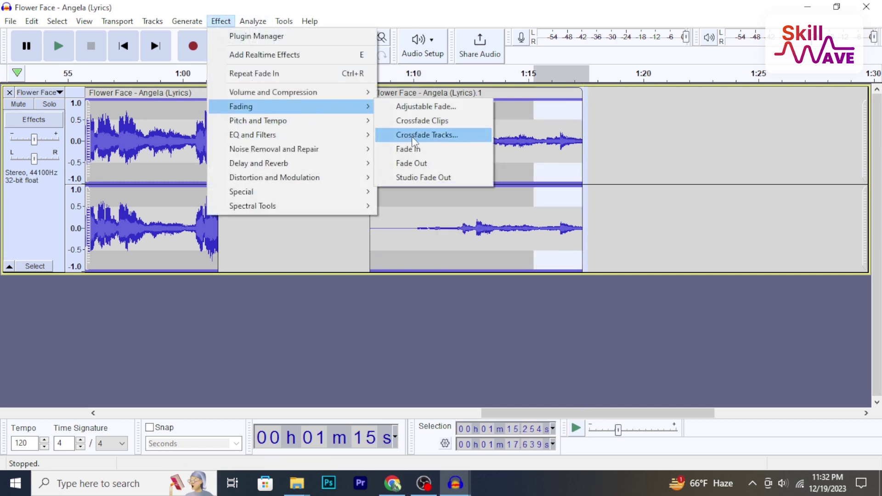
{"action": "left_click", "coordinate": [416, 164]}
{"action": "left_click", "coordinate": [292, 174]}
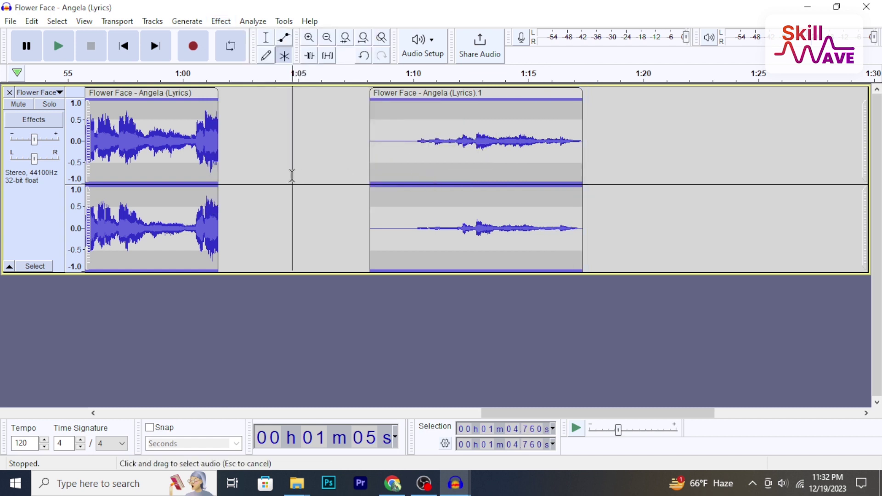
Step: Set up an audio export of the project, keeping the WAV (Microsoft) format and setting the channels to Mono
{"action": "left_click", "coordinate": [9, 21]}
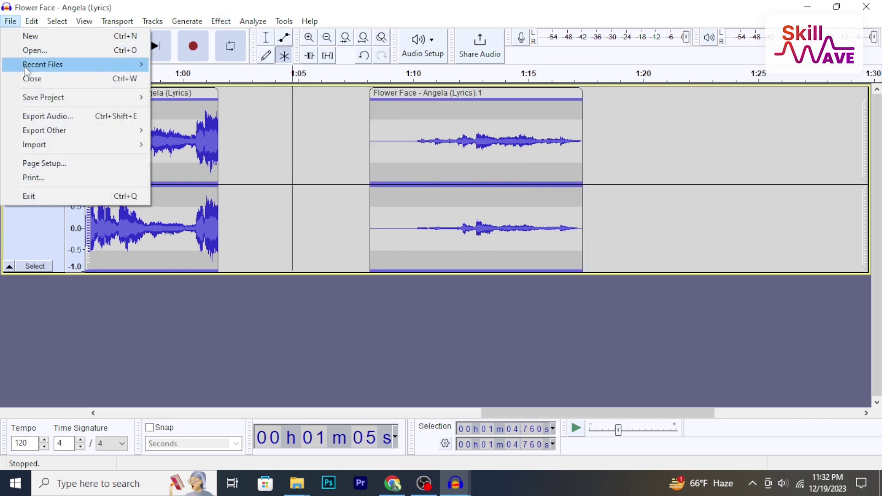
{"action": "left_click", "coordinate": [41, 117]}
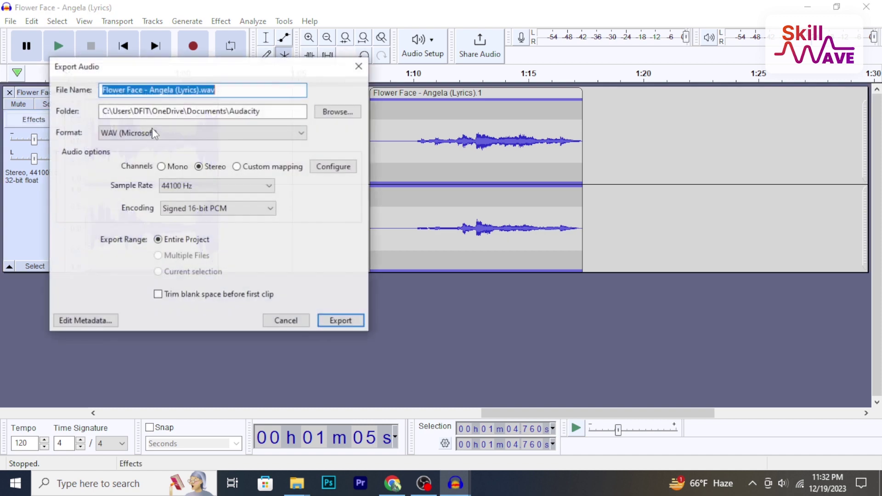
{"action": "left_click", "coordinate": [214, 134]}
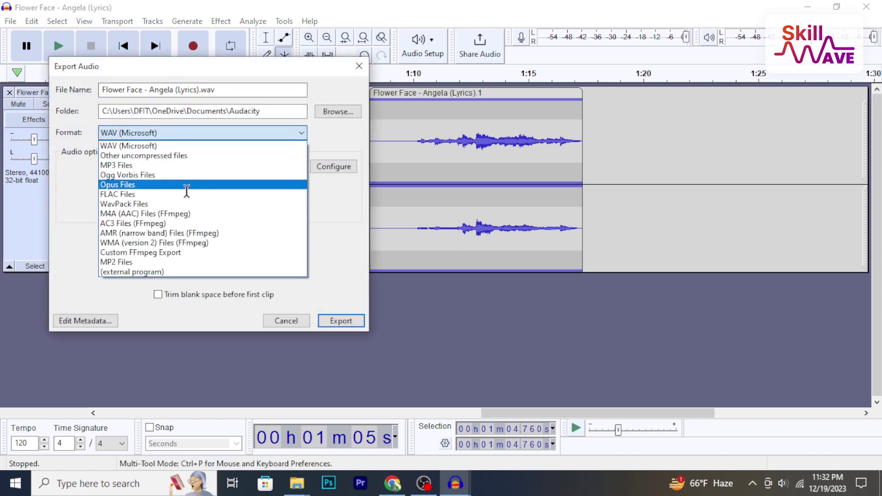
{"action": "left_click", "coordinate": [188, 133]}
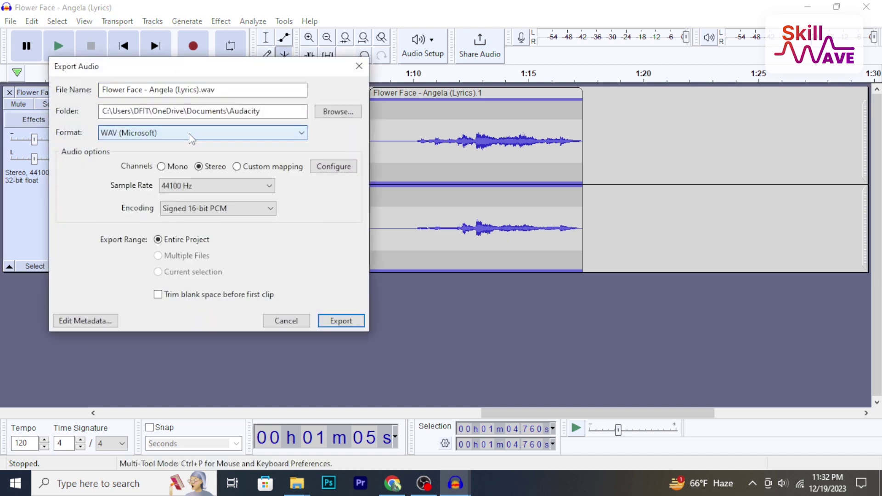
{"action": "left_click", "coordinate": [162, 167]}
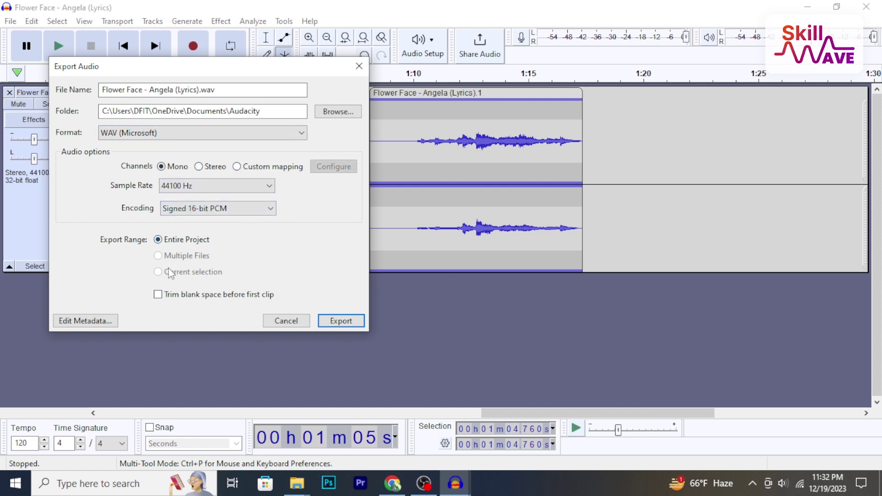